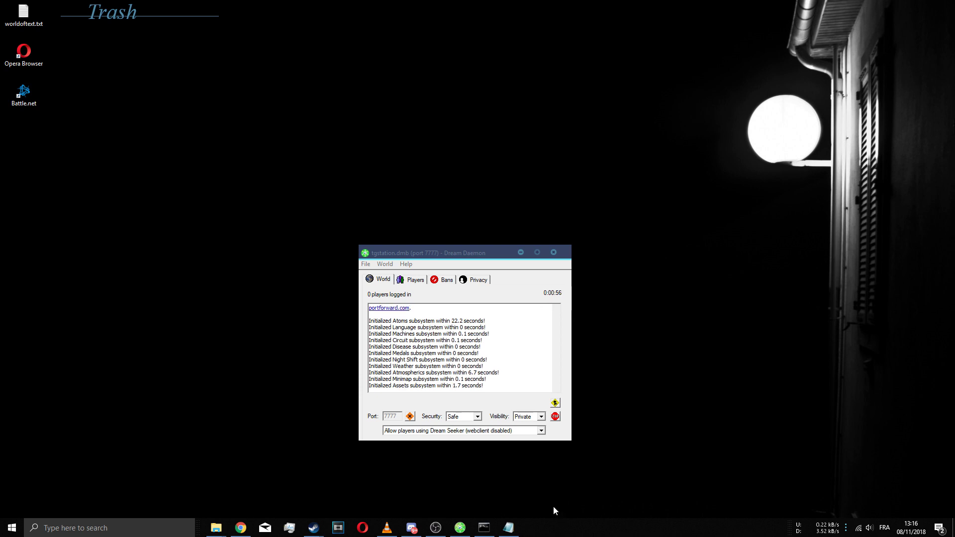
Query the disk drive's name and serial number in Command Prompt with "wmic diskdrive get name, SerialNumber" and highlight the serial
{"action": "left_click", "coordinate": [484, 528]}
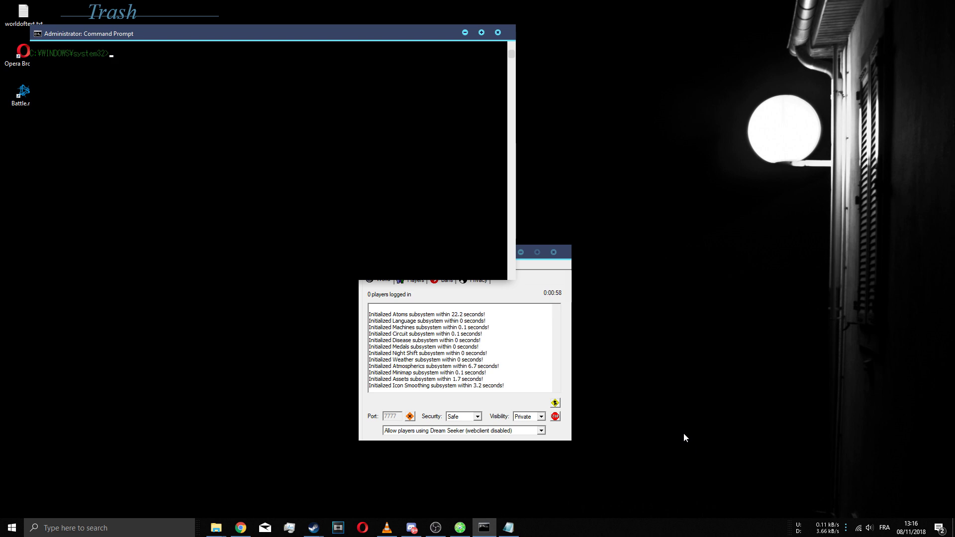
{"action": "type", "text": "wmic diskdrive get name, SerialNumber"}
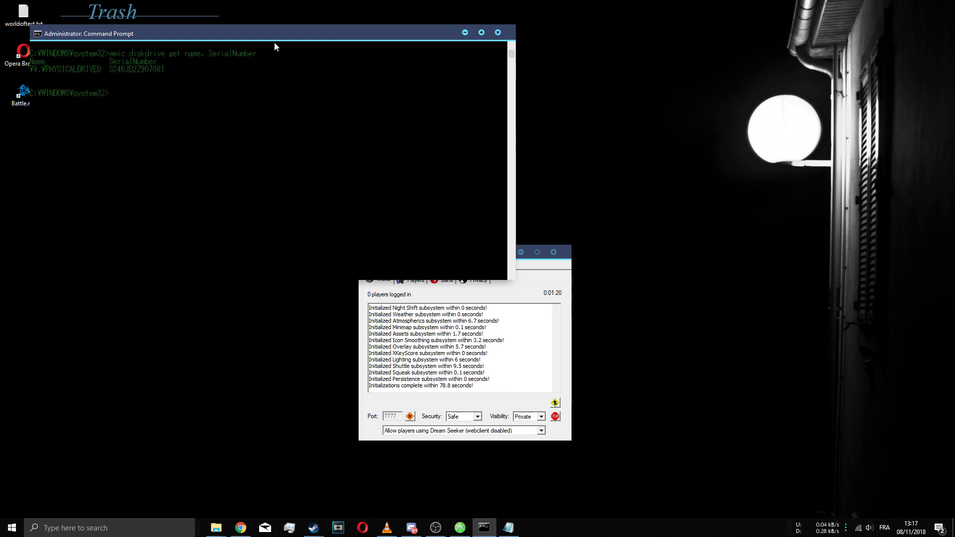
{"action": "left_click_drag", "start_coordinate": [180, 70], "coordinate": [108, 71]}
{"action": "left_click", "coordinate": [264, 118]}
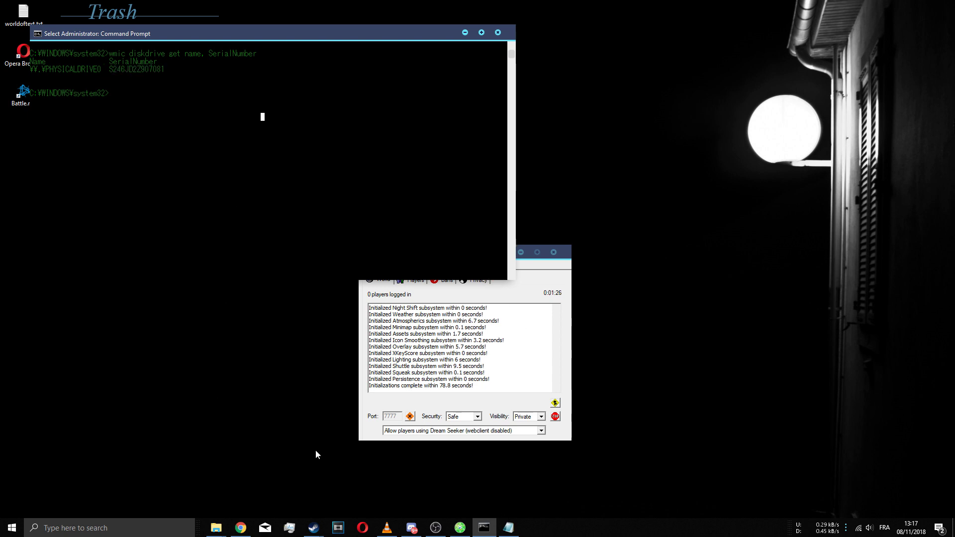
Switch to Chrome and review the forum post on the HDD/SSD serial number changer, including its example image and usage instructions
{"action": "left_click", "coordinate": [241, 520]}
{"action": "scroll", "coordinate": [243, 501], "scroll_direction": "down", "scroll_amount": 1}
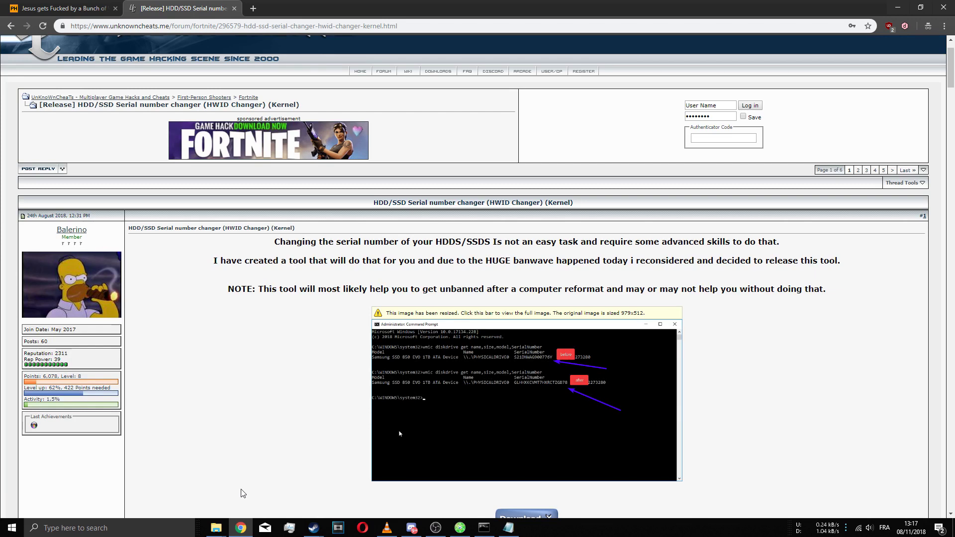
{"action": "scroll", "coordinate": [244, 493], "scroll_direction": "down", "scroll_amount": 3}
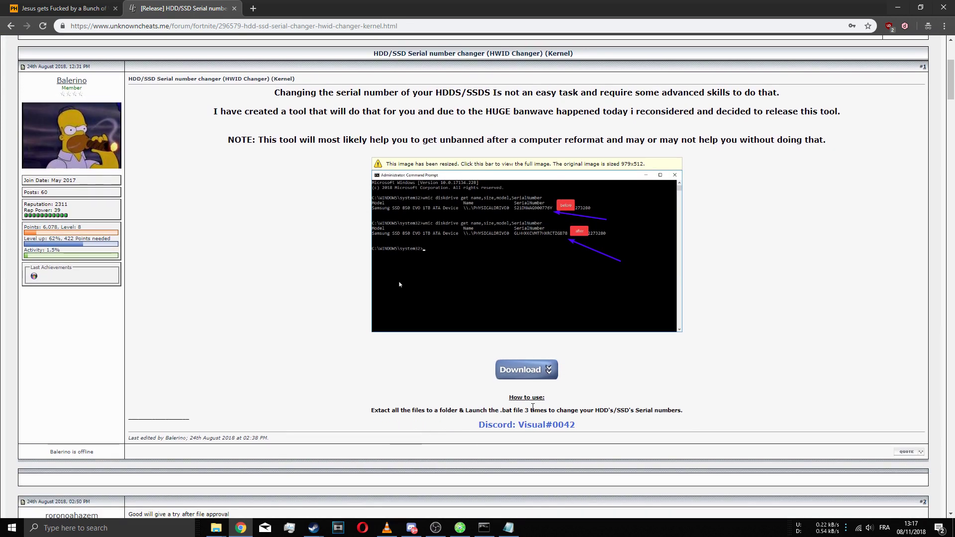
{"action": "scroll", "coordinate": [497, 412], "scroll_direction": "up", "scroll_amount": 3}
{"action": "scroll", "coordinate": [389, 502], "scroll_direction": "down", "scroll_amount": 1}
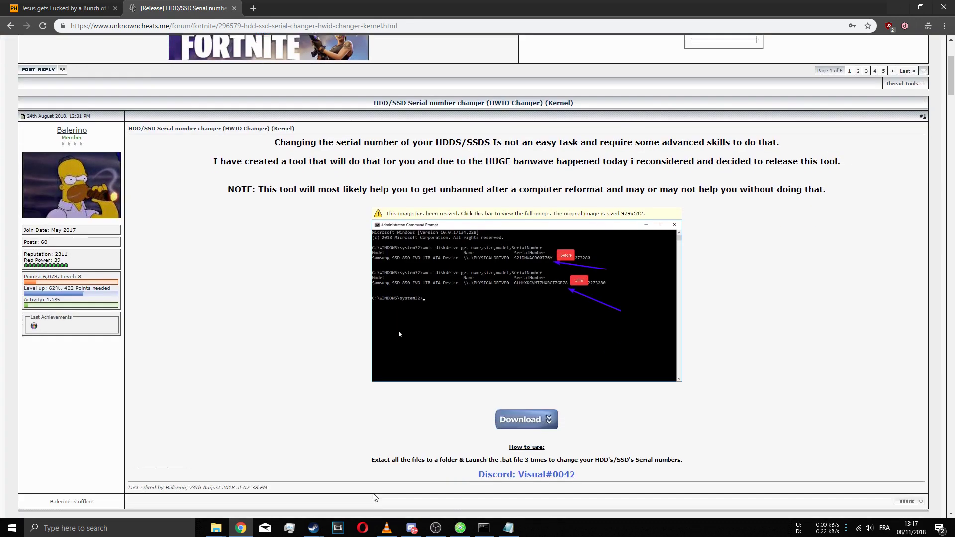
{"action": "scroll", "coordinate": [379, 499], "scroll_direction": "up", "scroll_amount": 1}
{"action": "scroll", "coordinate": [375, 498], "scroll_direction": "up", "scroll_amount": 1}
{"action": "scroll", "coordinate": [372, 492], "scroll_direction": "down", "scroll_amount": 3}
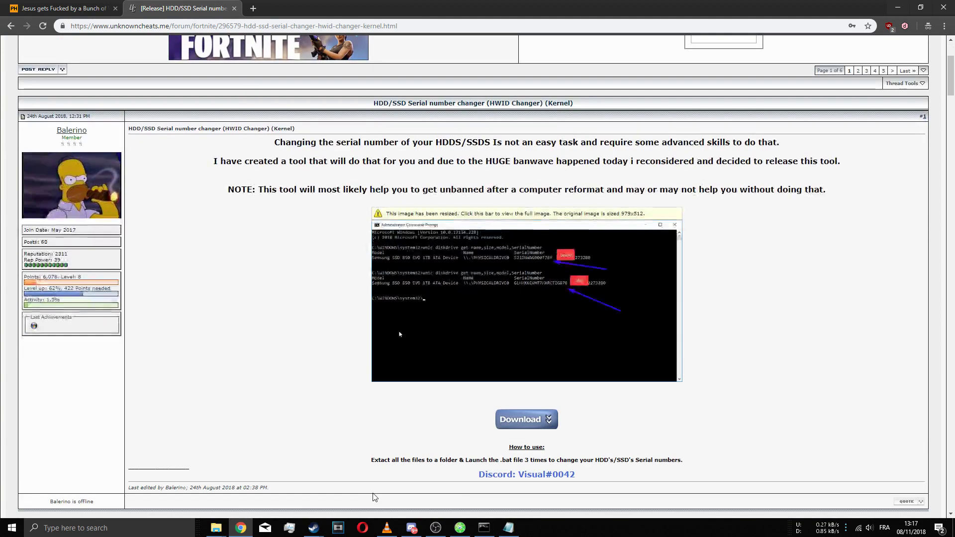
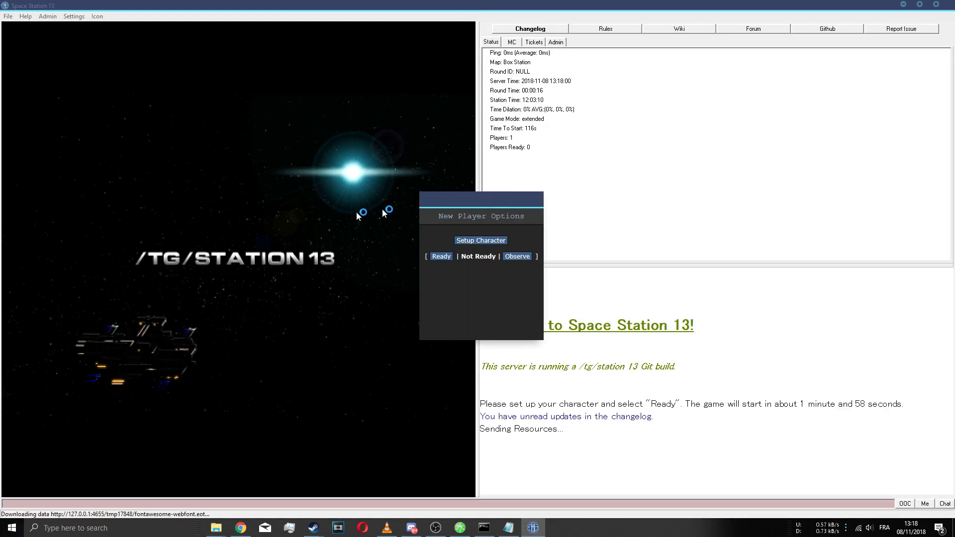
Open the guest player's variables through the admin Player Panel and locate the computer_id entry
{"action": "left_click", "coordinate": [553, 43]}
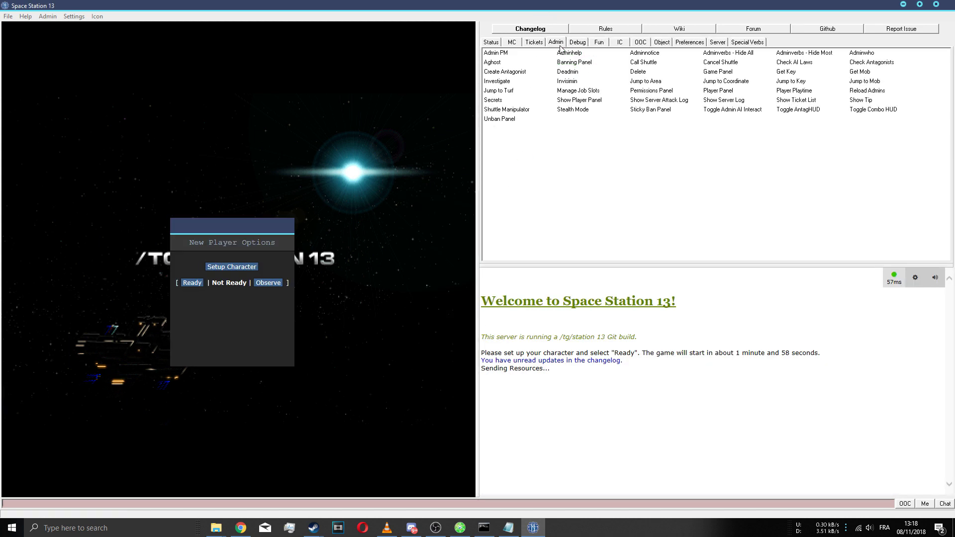
{"action": "left_click", "coordinate": [726, 81]}
{"action": "left_click", "coordinate": [521, 284]}
{"action": "left_click", "coordinate": [729, 90]}
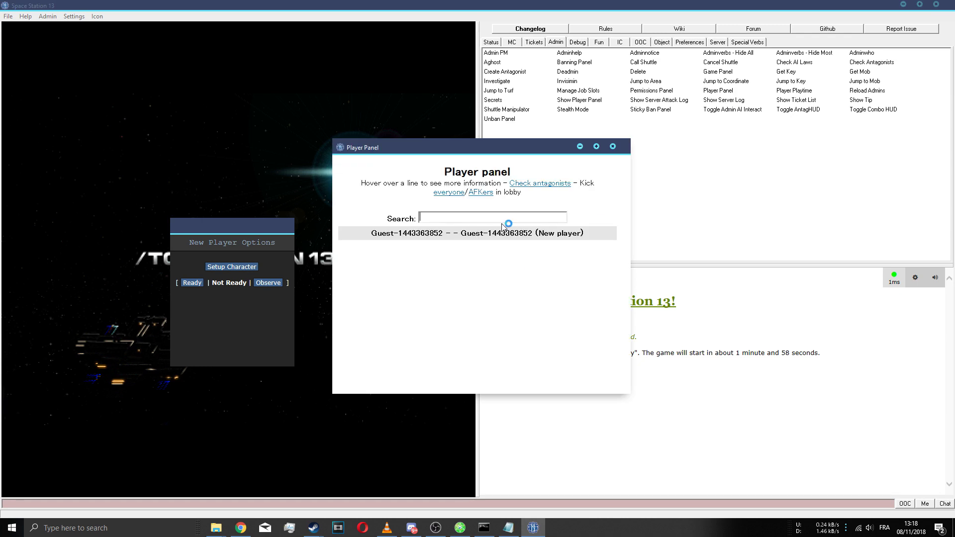
{"action": "left_click", "coordinate": [516, 249]}
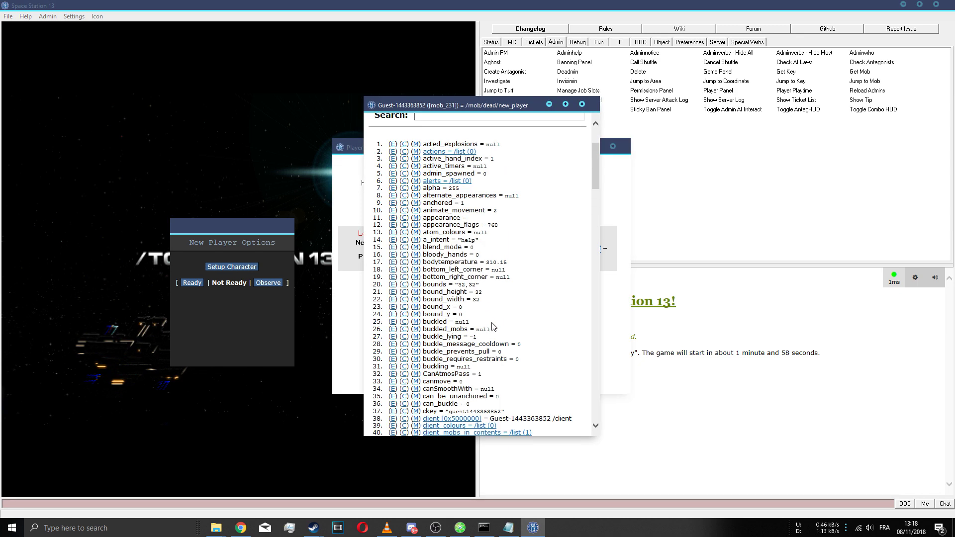
{"action": "scroll", "coordinate": [494, 325], "scroll_direction": "down", "scroll_amount": 2}
{"action": "scroll", "coordinate": [494, 325], "scroll_direction": "down", "scroll_amount": 2}
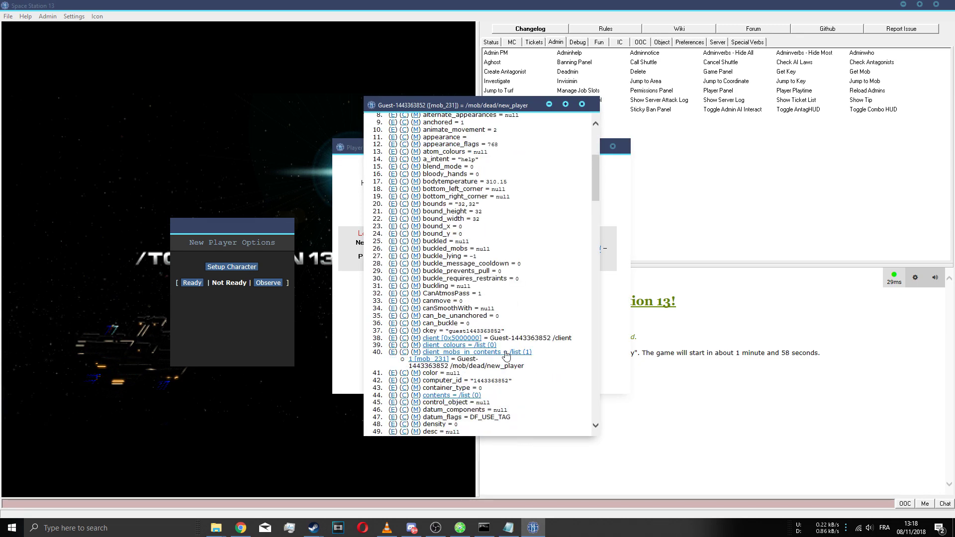
Try to copy the player's computer_id value into the Notepad document and clear the pasted text
{"action": "double_click", "coordinate": [498, 381]}
{"action": "right_click", "coordinate": [498, 382]}
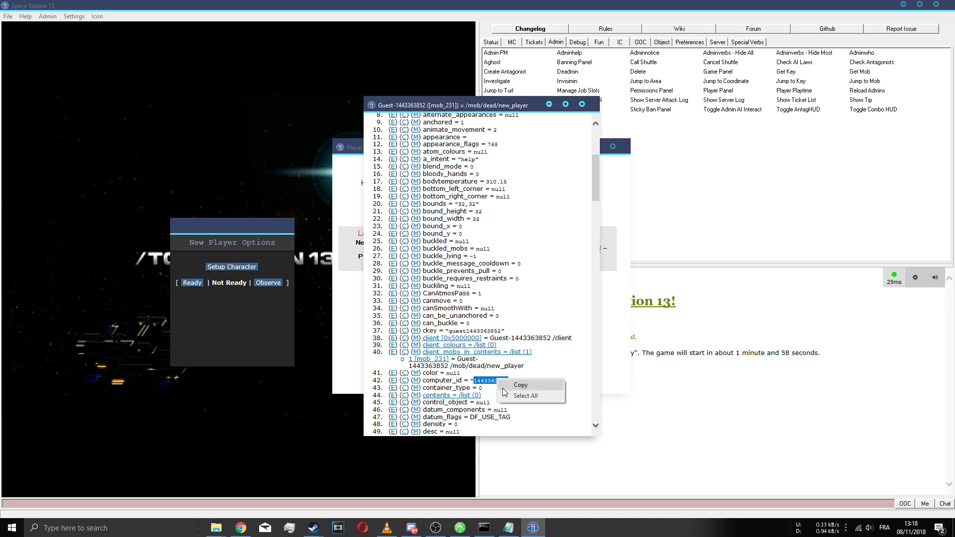
{"action": "left_click", "coordinate": [508, 528]}
{"action": "right_click", "coordinate": [291, 270]}
{"action": "left_click", "coordinate": [315, 301]}
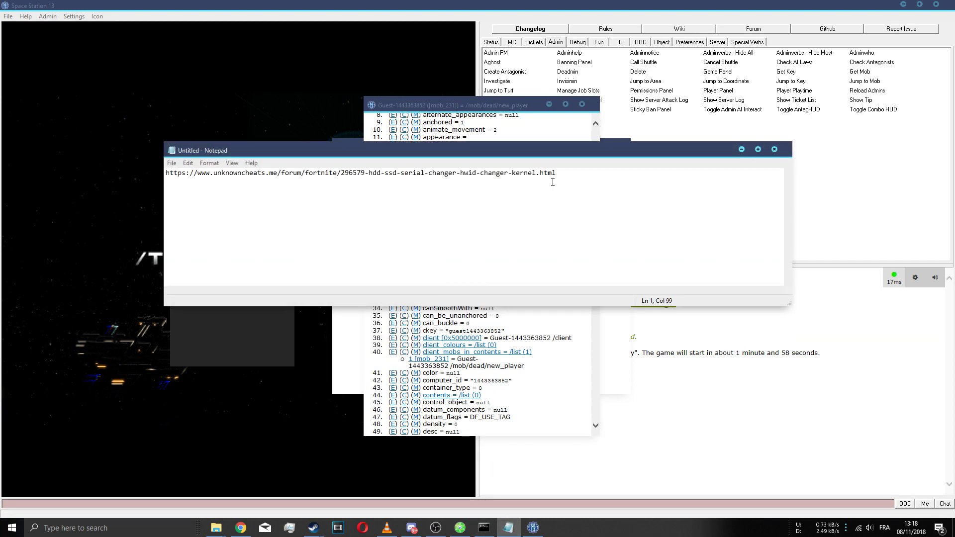
{"action": "key", "text": "ctrl+a"}
{"action": "right_click", "coordinate": [211, 177]}
{"action": "left_click", "coordinate": [226, 195]}
Copy the player's computer_id value into the empty Notepad document and move its window aside
{"action": "left_click", "coordinate": [499, 386]}
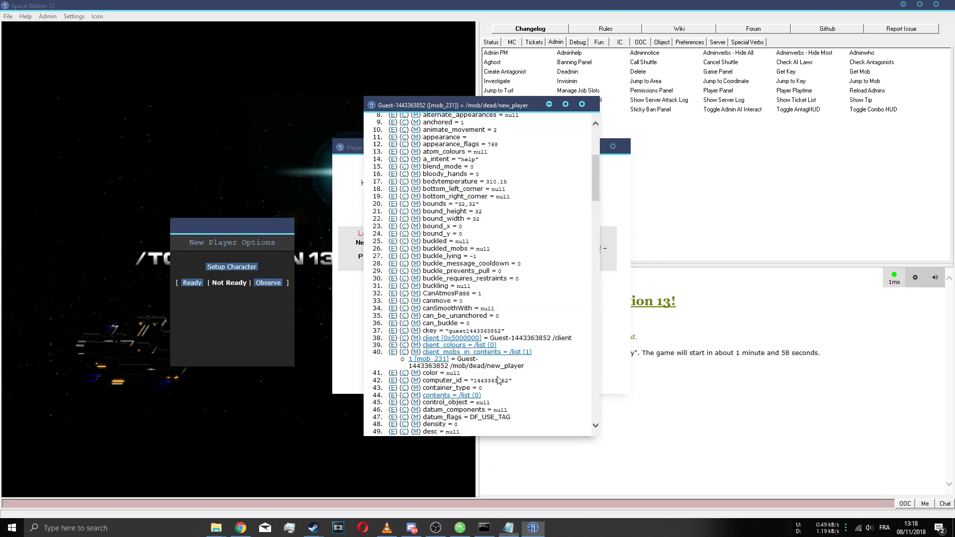
{"action": "double_click", "coordinate": [498, 382]}
{"action": "key", "text": "ctrl+c"}
{"action": "left_click", "coordinate": [508, 528]}
{"action": "key", "text": "ctrl+v"}
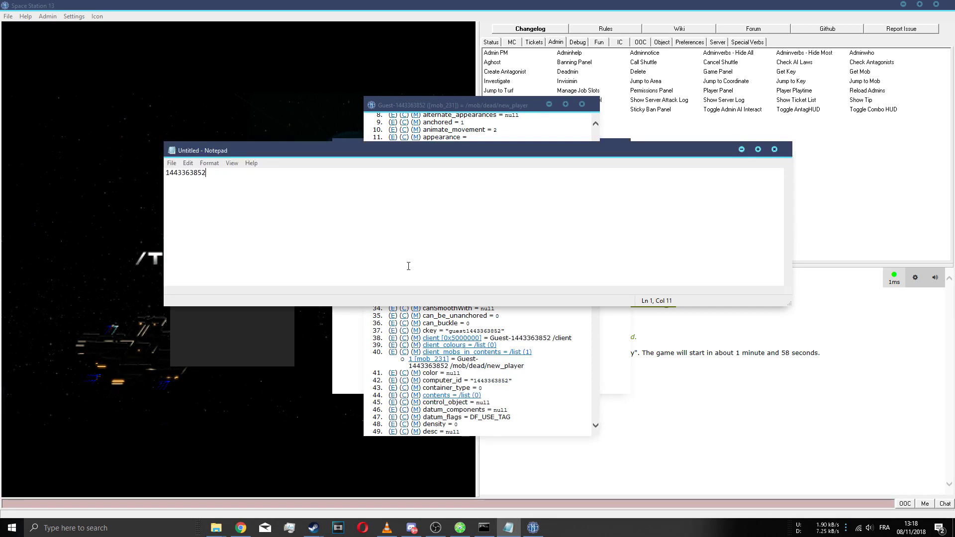
{"action": "left_click_drag", "start_coordinate": [549, 153], "coordinate": [426, 194]}
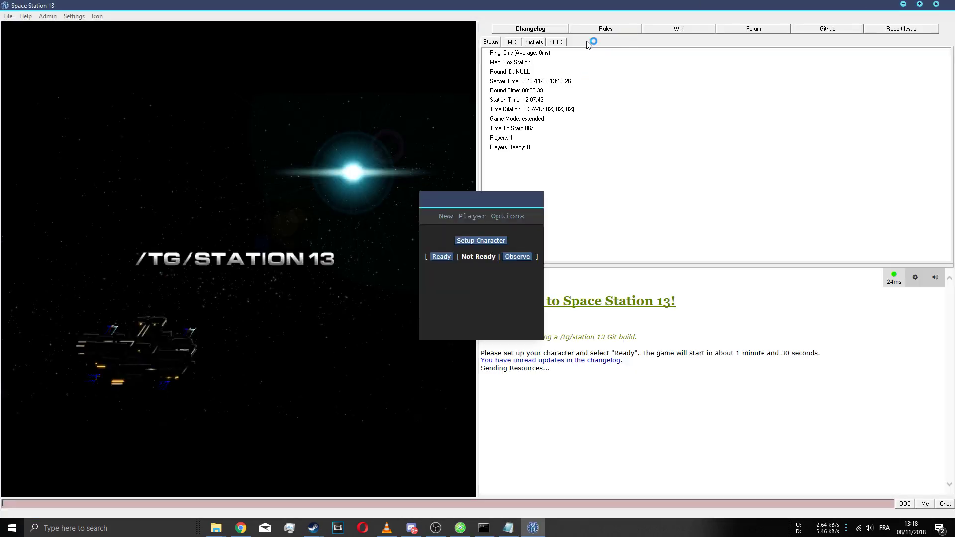
Check the computer_id of the reconnected guest player in its variables through the admin Player Panel
{"action": "left_click", "coordinate": [556, 42]}
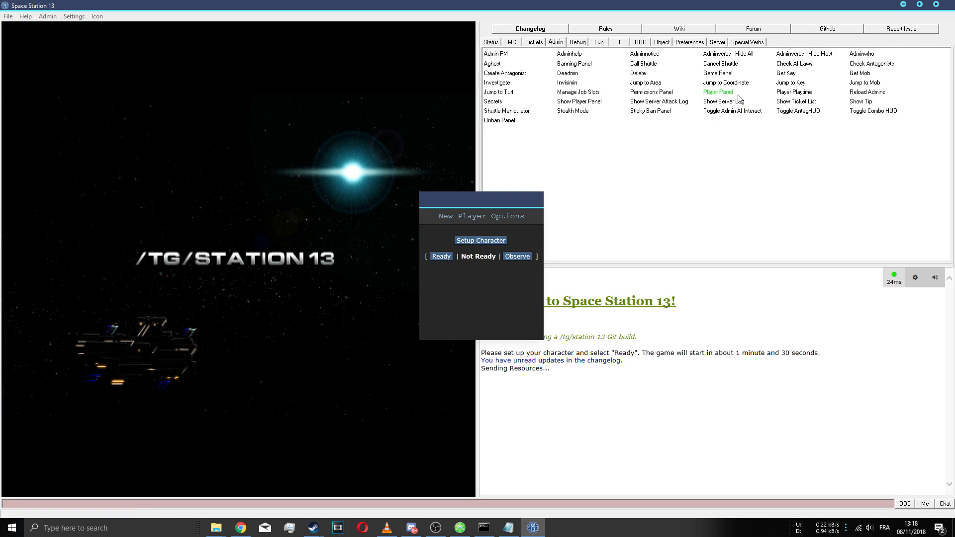
{"action": "left_click", "coordinate": [718, 92]}
{"action": "mouse_move", "coordinate": [497, 234]}
{"action": "left_click", "coordinate": [516, 248]}
{"action": "scroll", "coordinate": [504, 292], "scroll_direction": "down", "scroll_amount": 4}
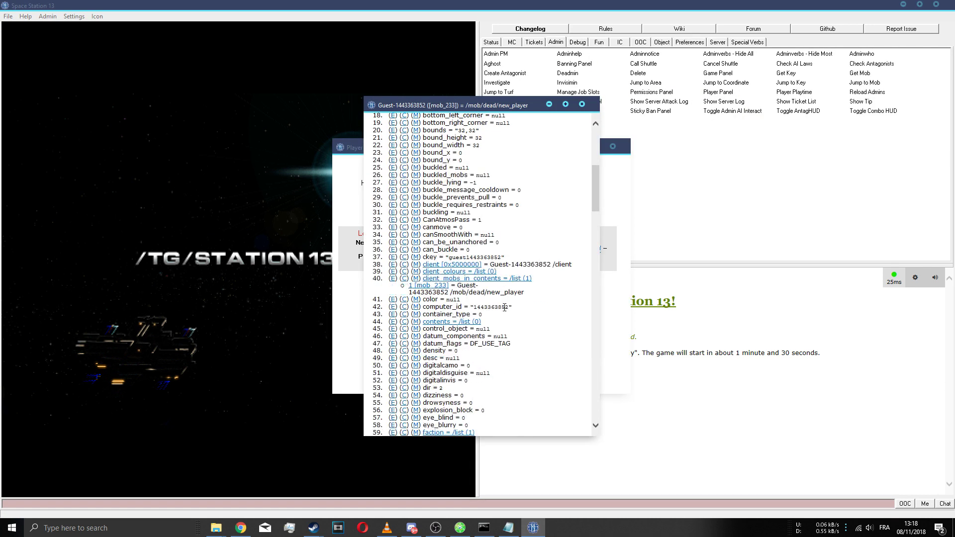
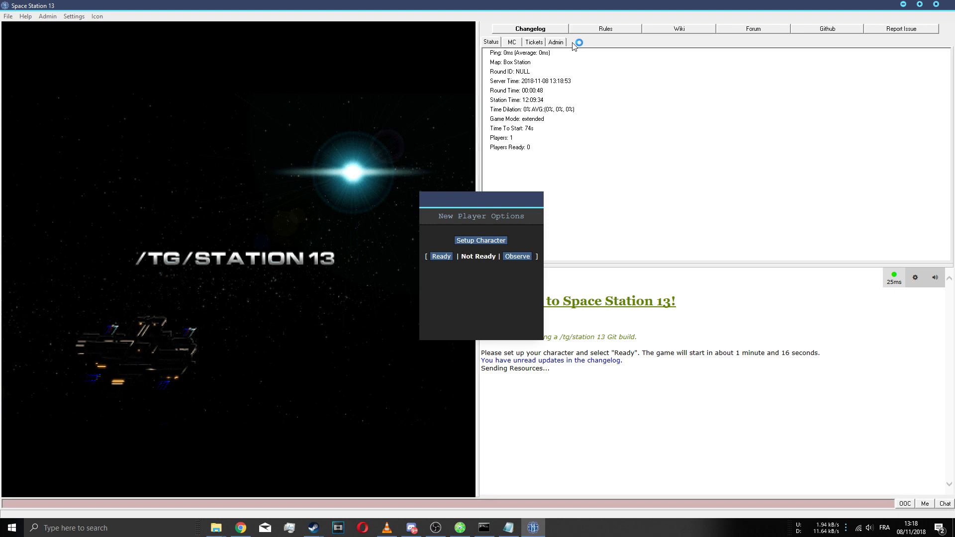
Copy the computer_id from the current guest player's variables onto the second line of the Notepad document
{"action": "left_click", "coordinate": [557, 43]}
{"action": "left_click", "coordinate": [718, 90]}
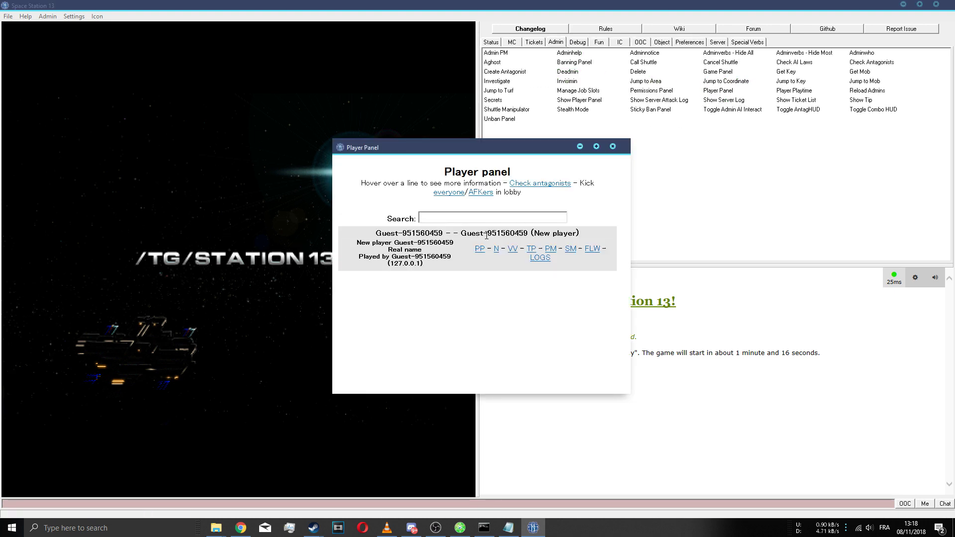
{"action": "left_click", "coordinate": [513, 249]}
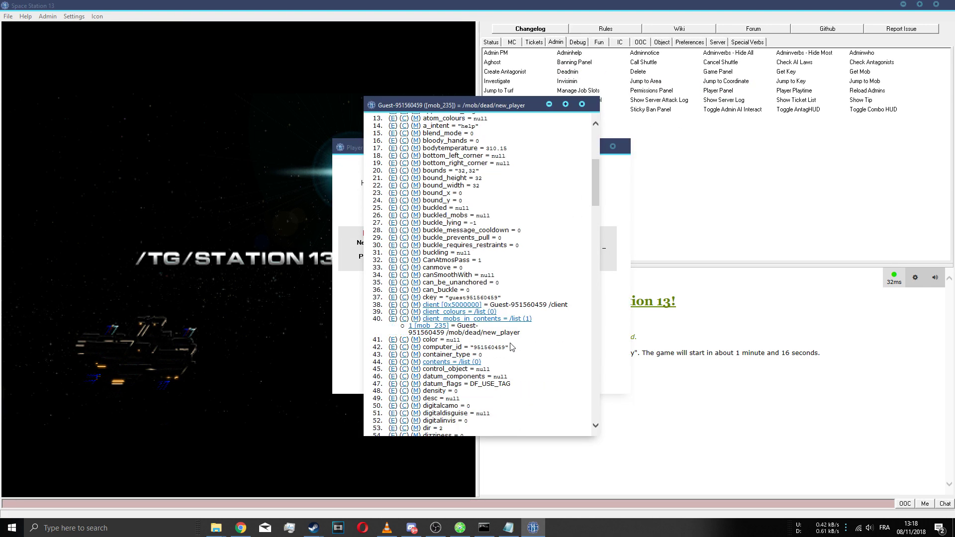
{"action": "left_click_drag", "start_coordinate": [505, 349], "coordinate": [474, 348]}
{"action": "key", "text": "ctrl+c"}
{"action": "left_click", "coordinate": [504, 527]}
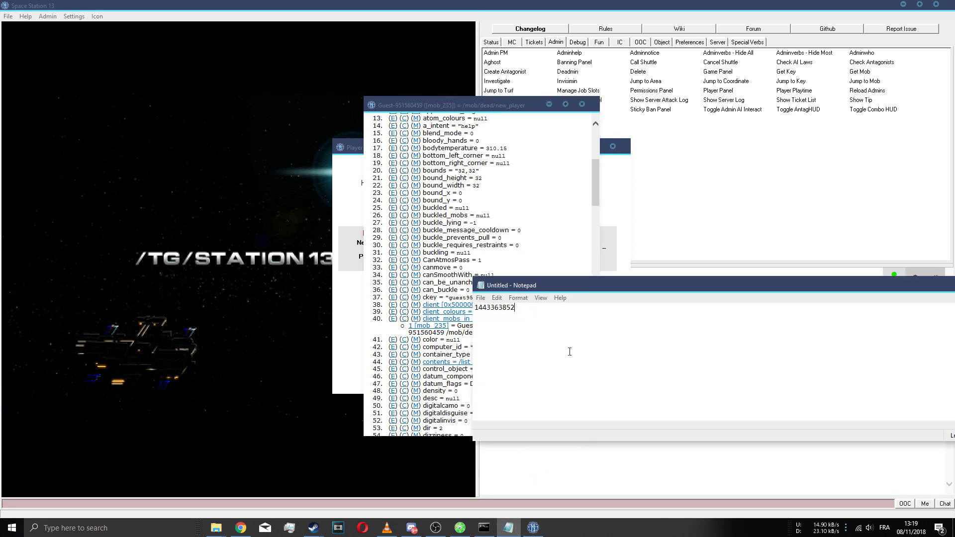
{"action": "right_click", "coordinate": [604, 358]}
{"action": "left_click", "coordinate": [630, 396]}
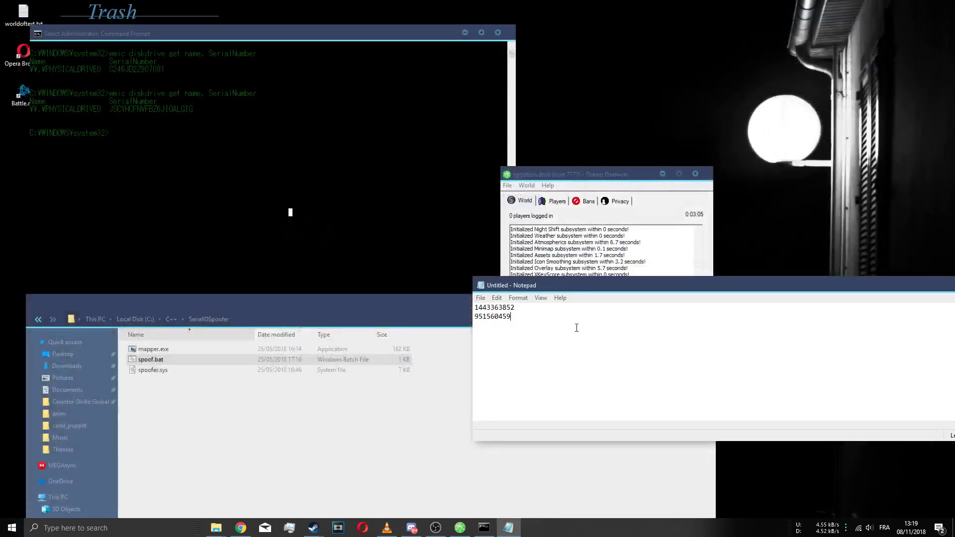
Rejoin the world from Dream Daemon and inspect the guest player's computer_id among its variables
{"action": "left_click", "coordinate": [460, 528]}
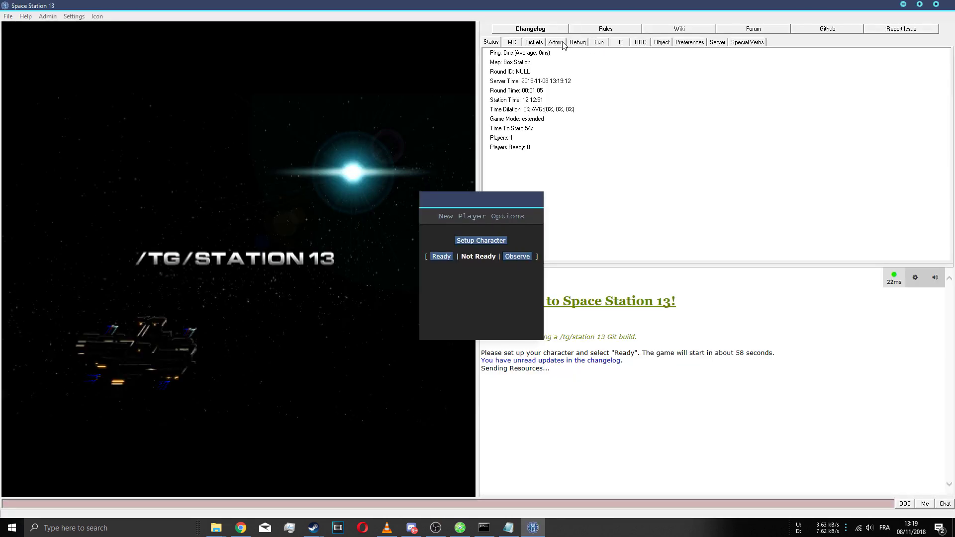
{"action": "left_click", "coordinate": [556, 42]}
{"action": "left_click", "coordinate": [718, 92]}
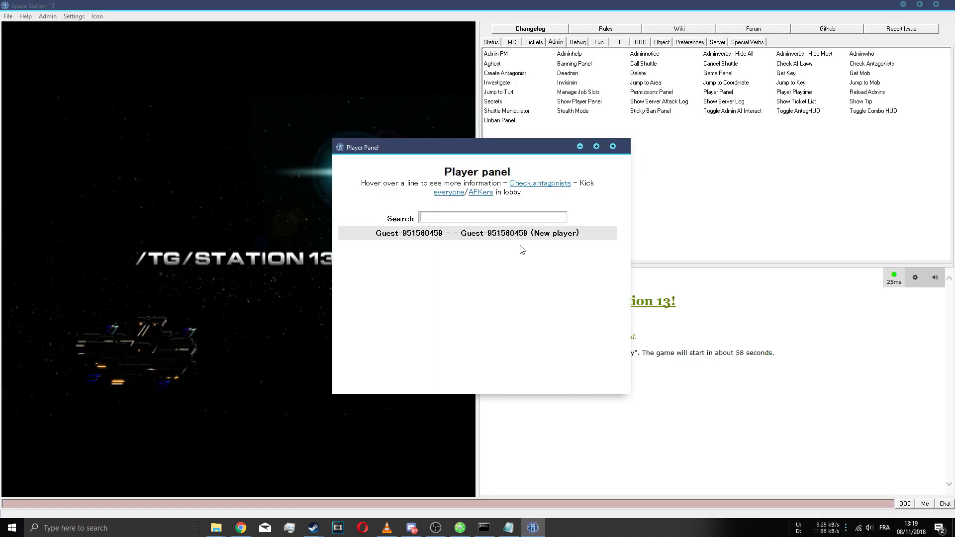
{"action": "left_click", "coordinate": [512, 248]}
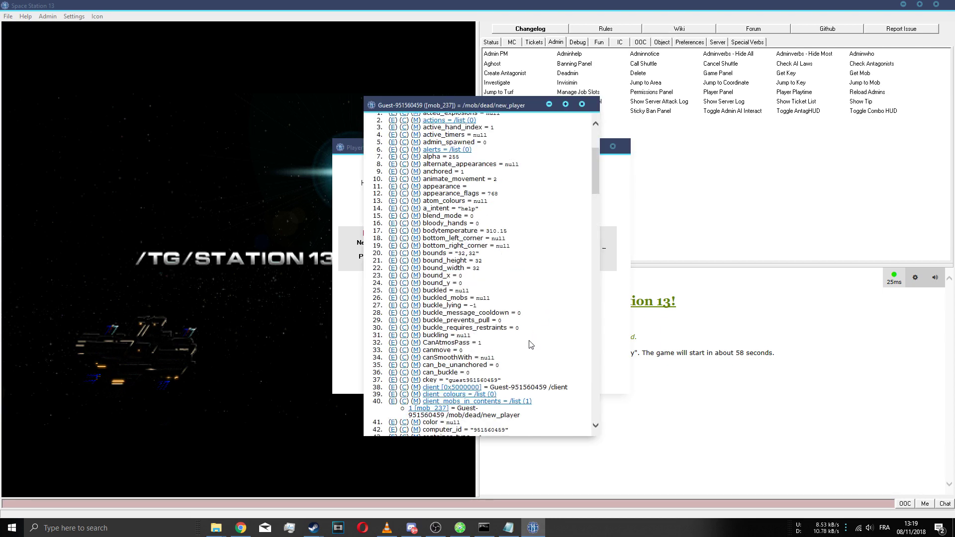
{"action": "scroll", "coordinate": [515, 386], "scroll_direction": "down", "scroll_amount": 4}
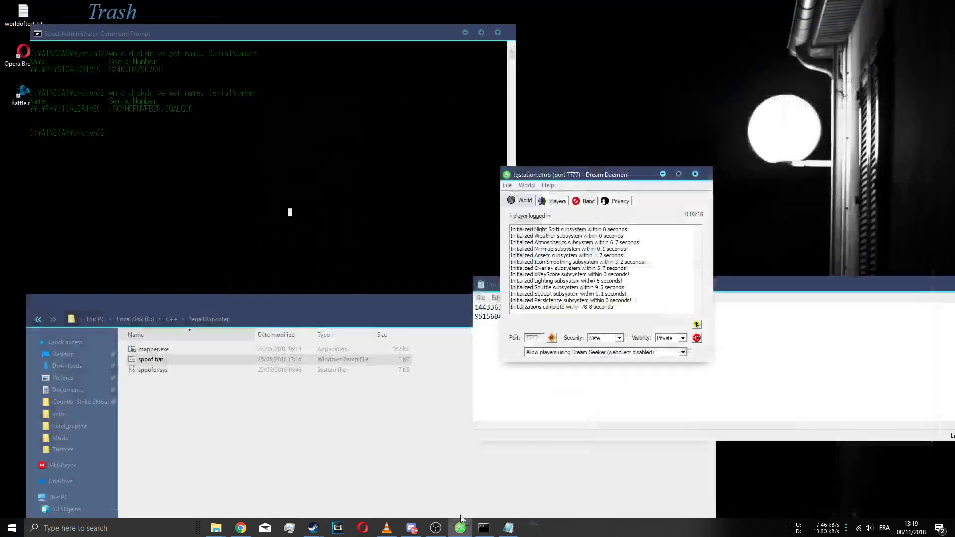
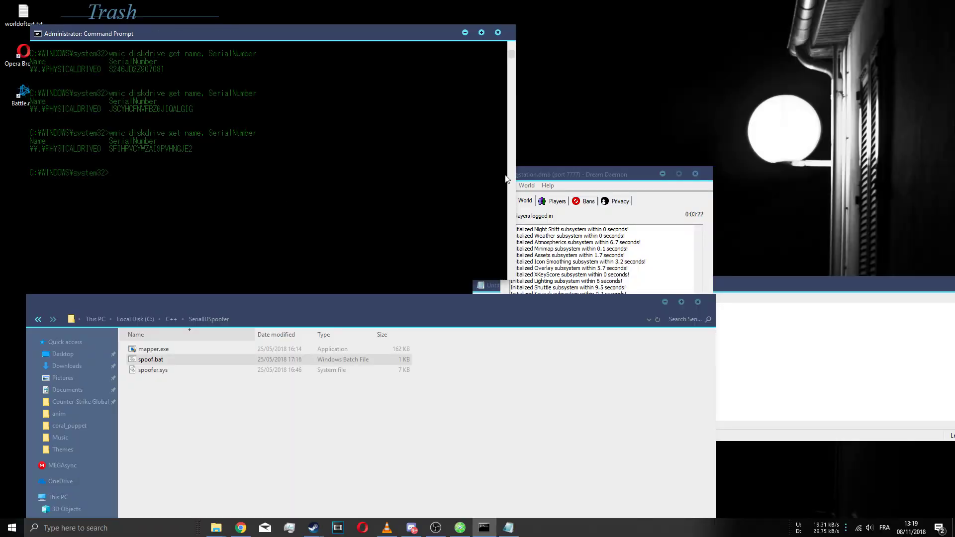
Join the hosted world again after the latest serial query and highlight the new guest player's computer_id in its variables
{"action": "left_click", "coordinate": [552, 178]}
{"action": "left_click", "coordinate": [694, 324]}
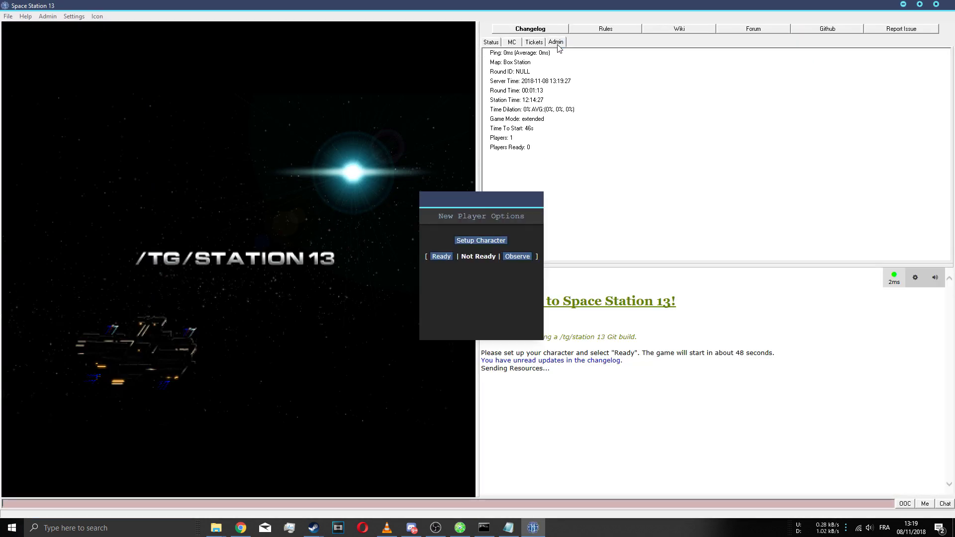
{"action": "left_click", "coordinate": [560, 45]}
{"action": "left_click", "coordinate": [718, 90]}
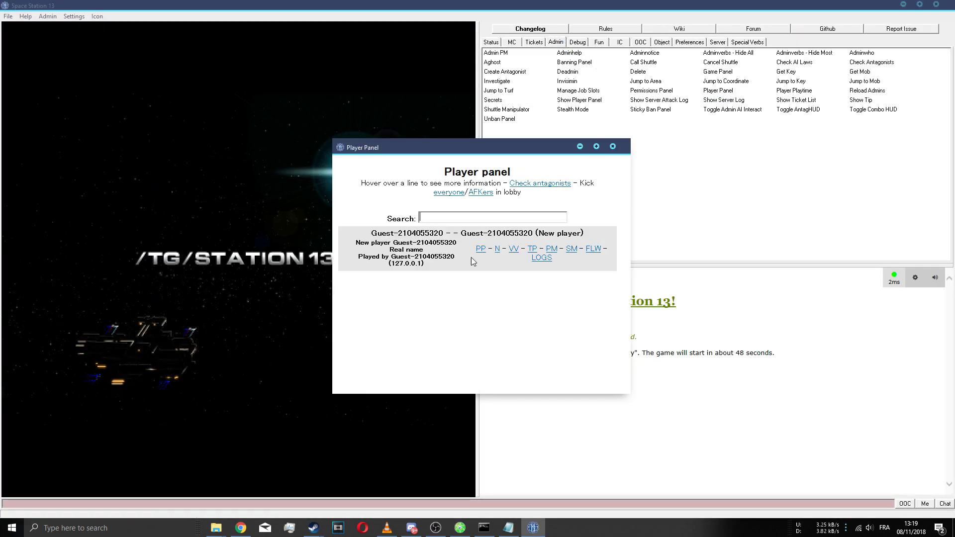
{"action": "left_click", "coordinate": [508, 251]}
{"action": "scroll", "coordinate": [533, 337], "scroll_direction": "down", "scroll_amount": 5}
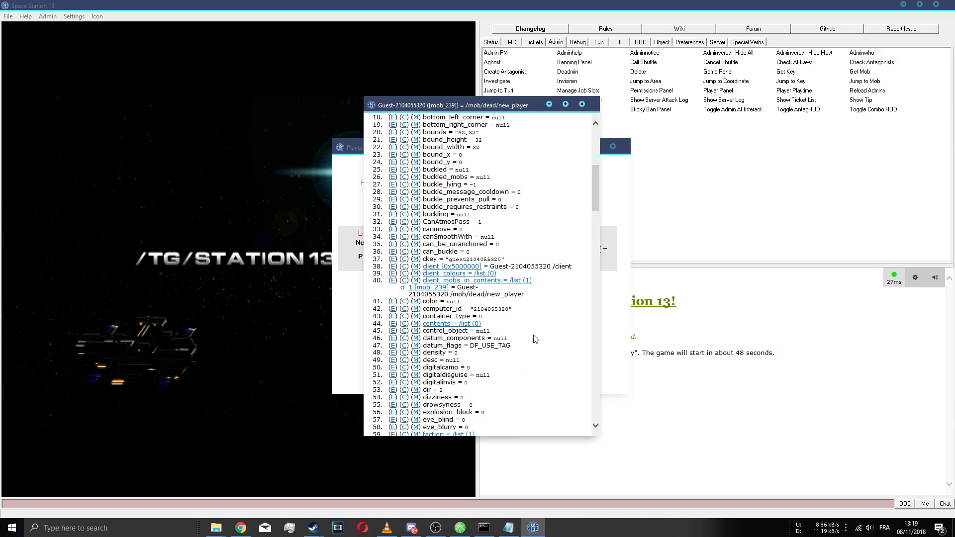
{"action": "left_click_drag", "start_coordinate": [509, 309], "coordinate": [476, 310]}
{"action": "left_click", "coordinate": [509, 309]}
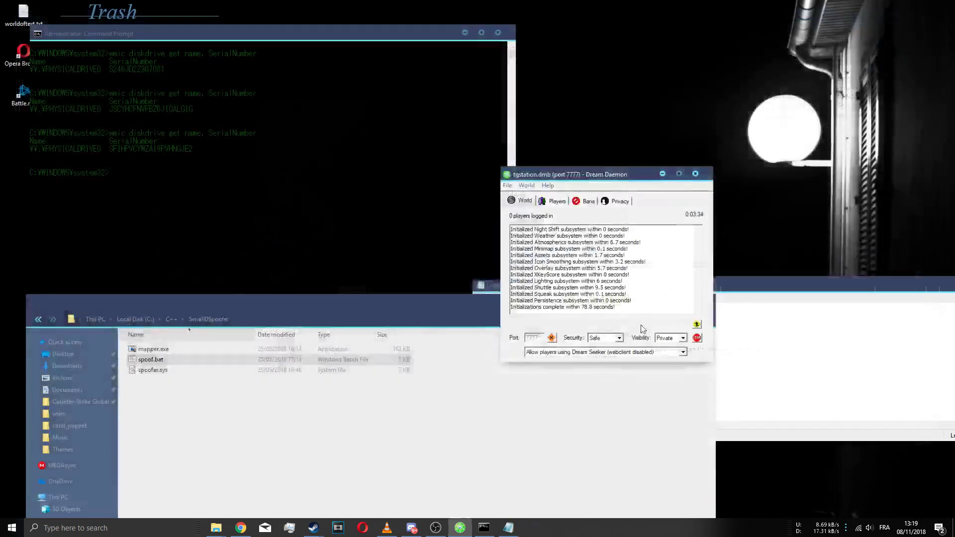
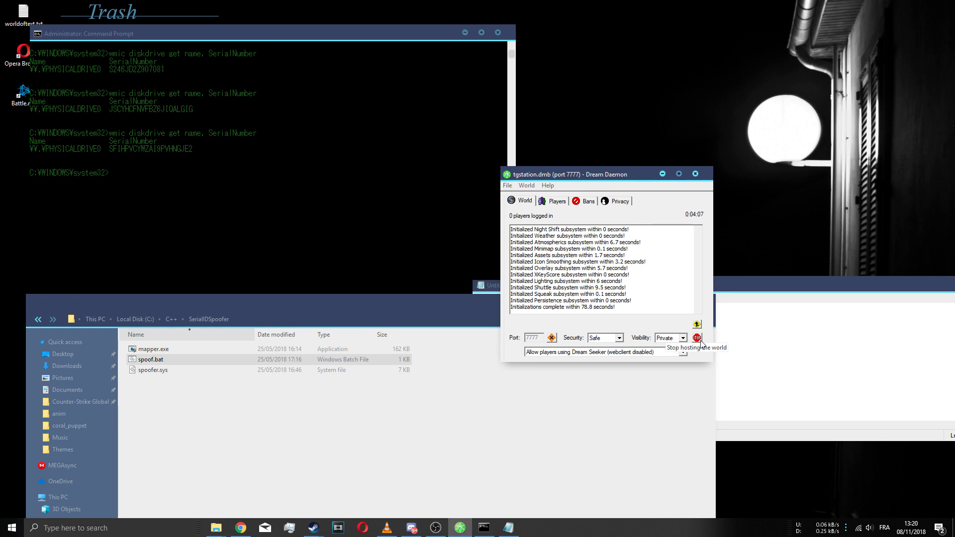
Move the Dream Daemon window down over the SerialIDSpoofer folder window
{"action": "left_click_drag", "start_coordinate": [637, 176], "coordinate": [559, 281]}
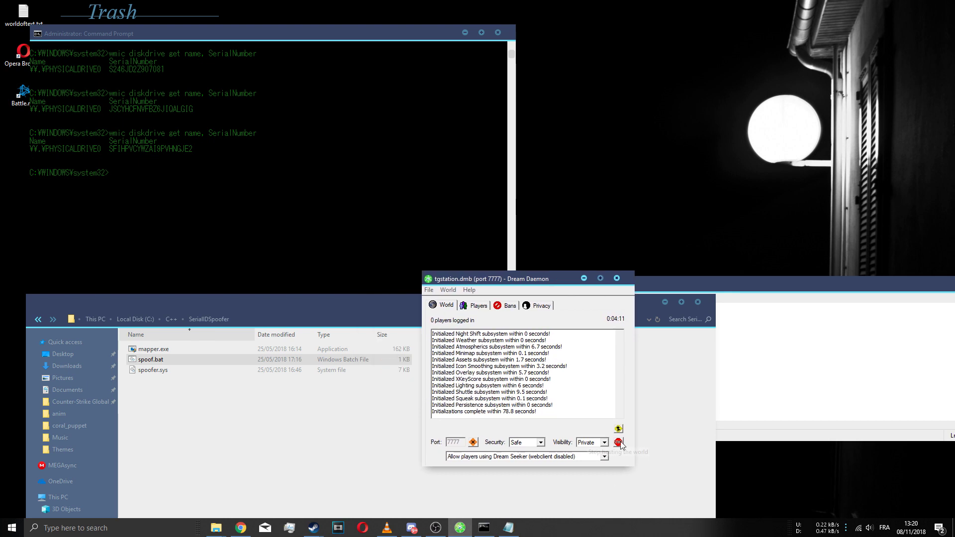